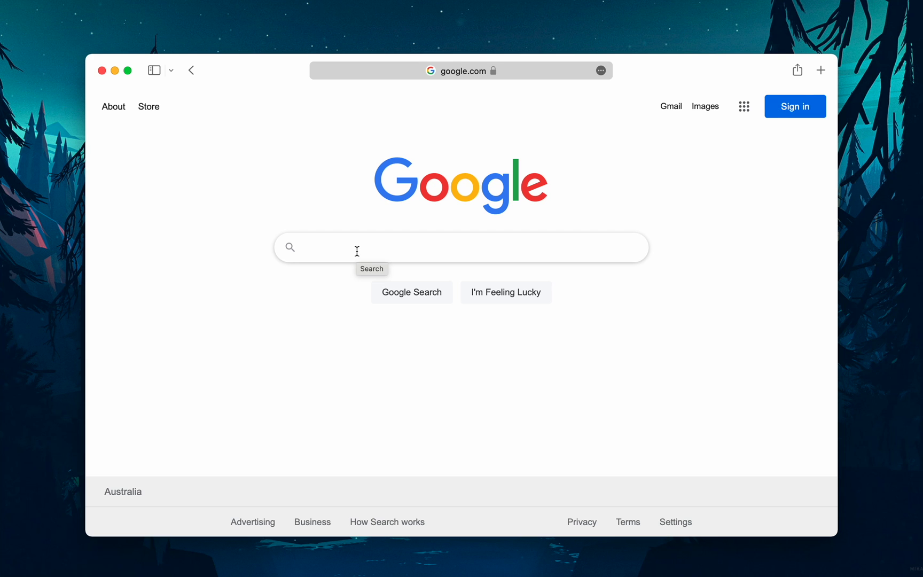
# Step: Begin a related: query by entering related:amazon.om in the homepage search box
pyautogui.click(357, 251)
pyautogui.write('related:')
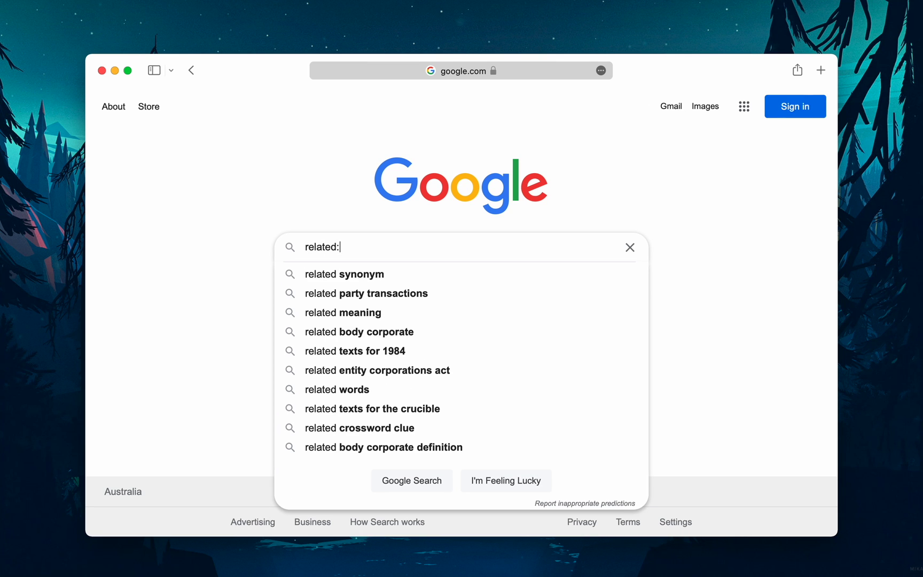
pyautogui.write('amazon.com')
# Step: Correct the query to related:amazon.com and run the search
pyautogui.press('Return')
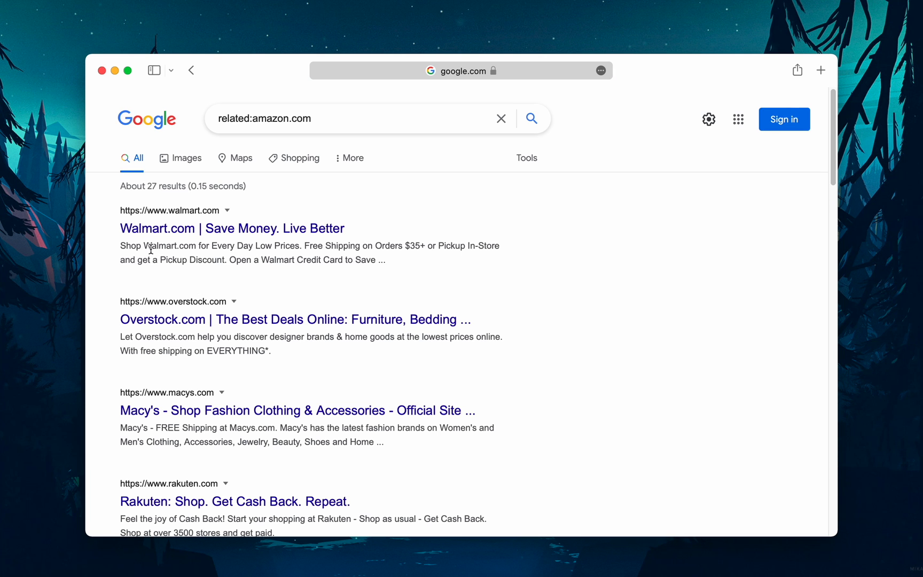
# Step: Highlight Walmart, Overstock, Macy's and Rakuten in the results, then return to the homepage
pyautogui.moveTo(147, 246); pyautogui.dragTo(196, 246)
pyautogui.moveTo(136, 337); pyautogui.dragTo(196, 337)
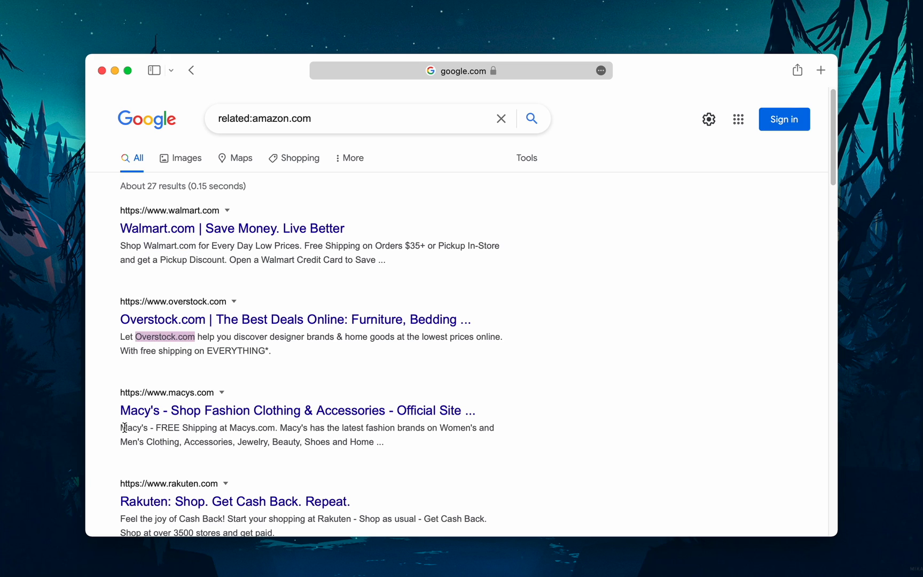
pyautogui.moveTo(118, 427); pyautogui.dragTo(154, 428)
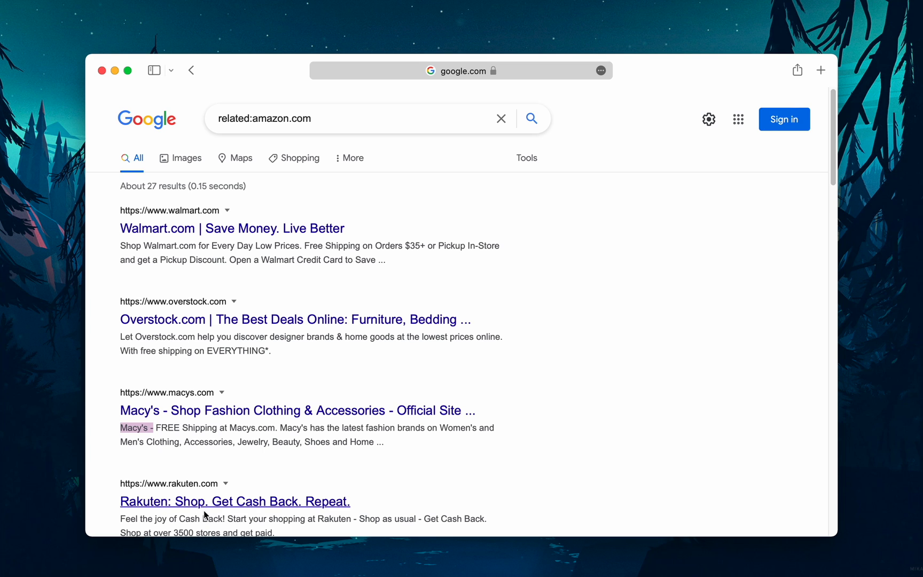
pyautogui.moveTo(318, 521); pyautogui.dragTo(431, 520)
pyautogui.click(161, 123)
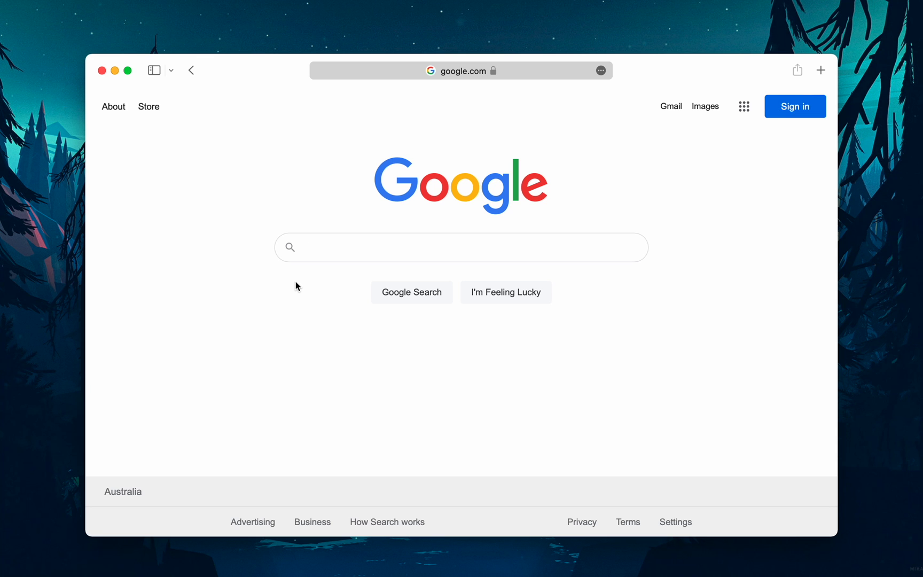
# Step: Search movies released in 2005..2008, highlight the years 2006–2008 in results, then return home
pyautogui.write('movies released ')
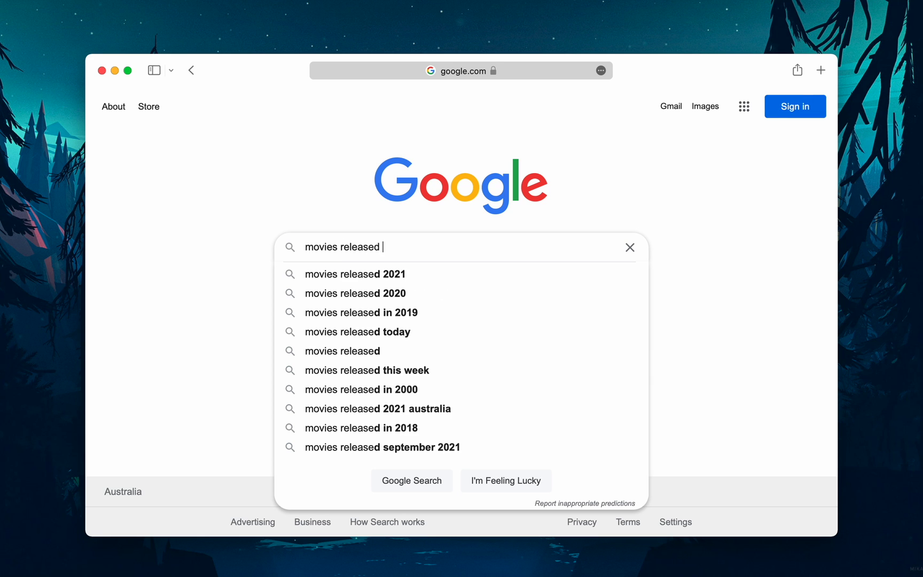
pyautogui.write('in 2005')
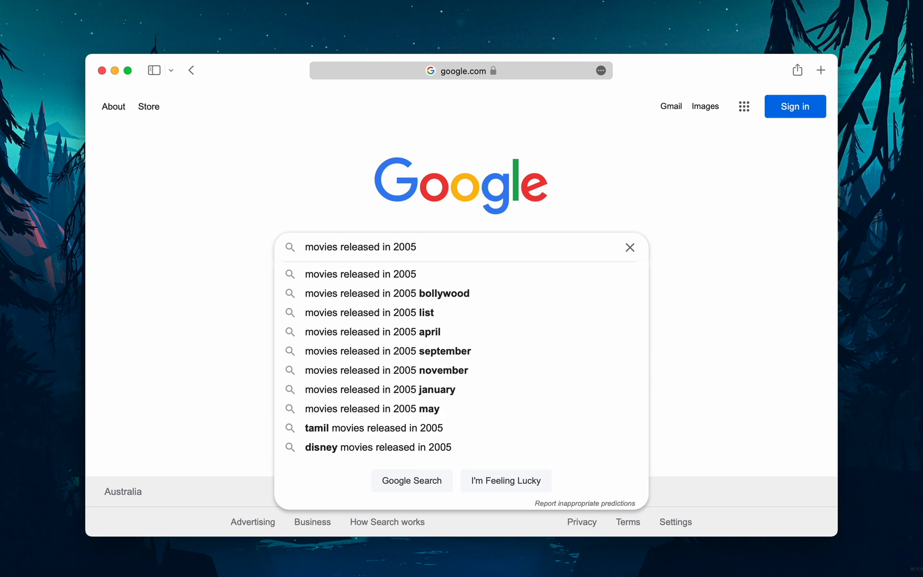
pyautogui.write('..')
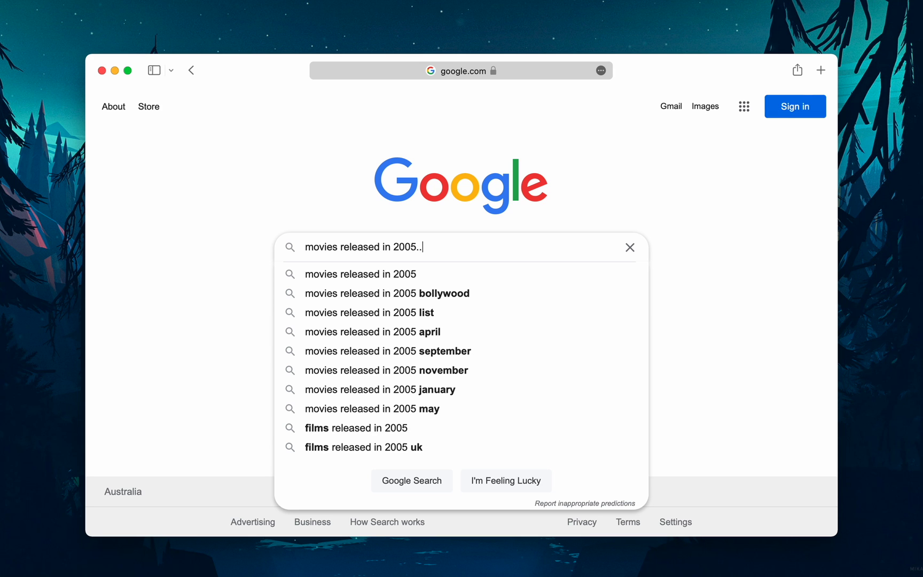
pyautogui.write('2008')
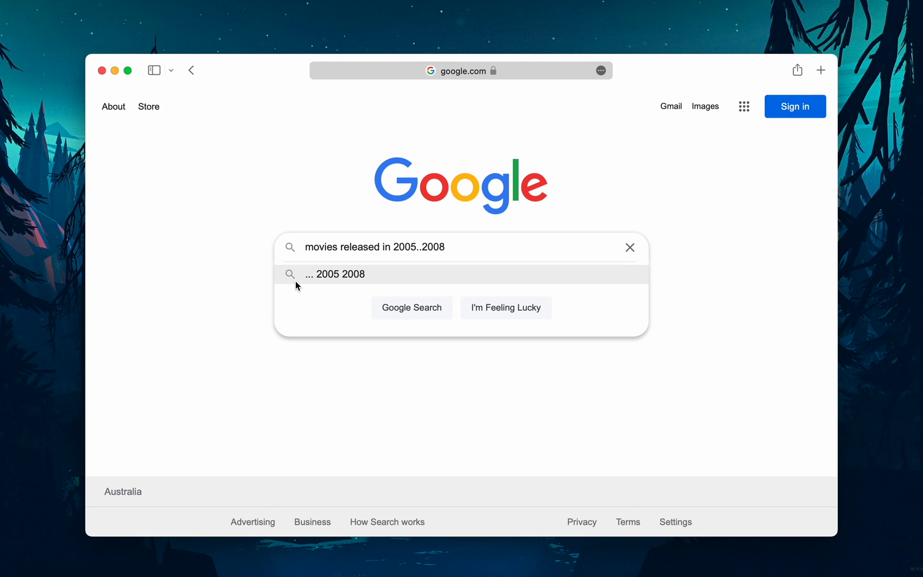
pyautogui.click(296, 281)
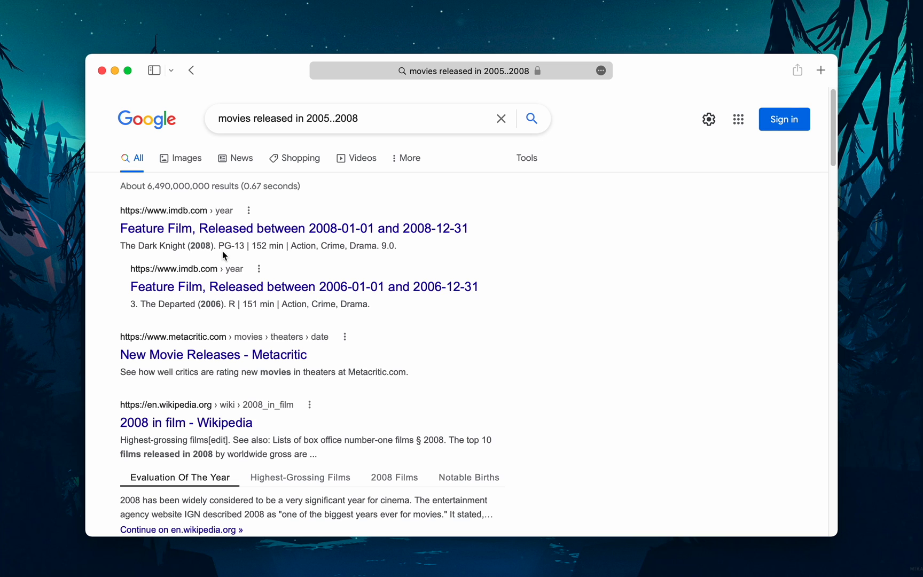
pyautogui.doubleClick(199, 246)
pyautogui.doubleClick(210, 304)
pyautogui.scroll(-4, 220, 308)
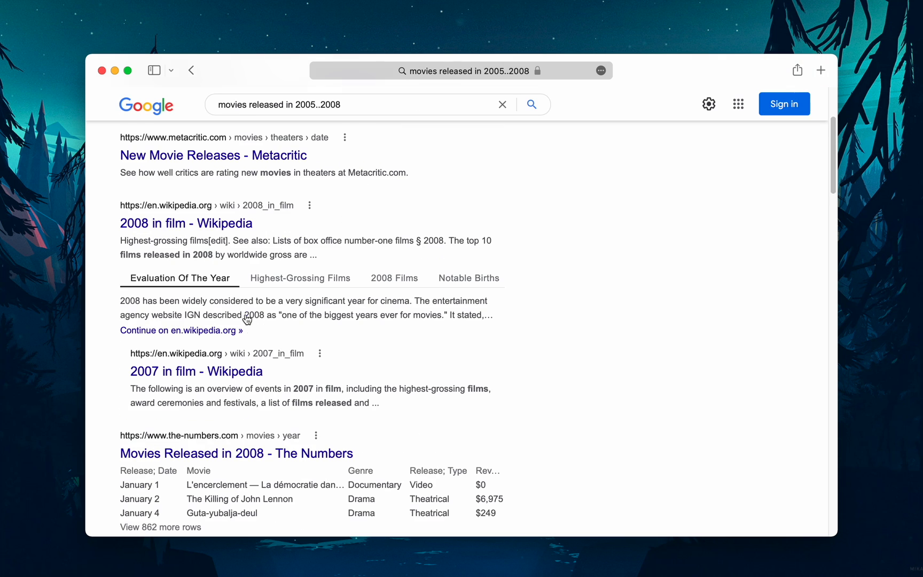
pyautogui.doubleClick(311, 386)
pyautogui.doubleClick(198, 252)
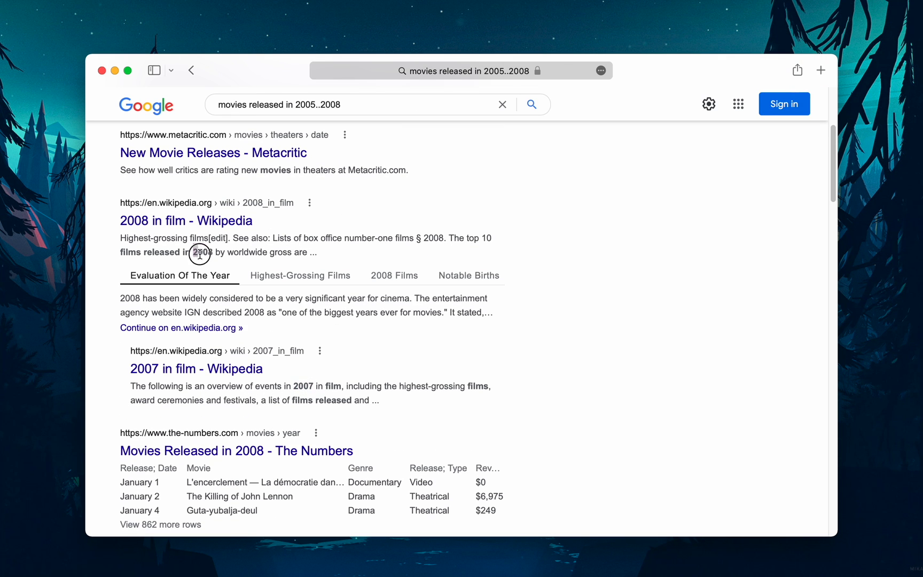
pyautogui.click(157, 111)
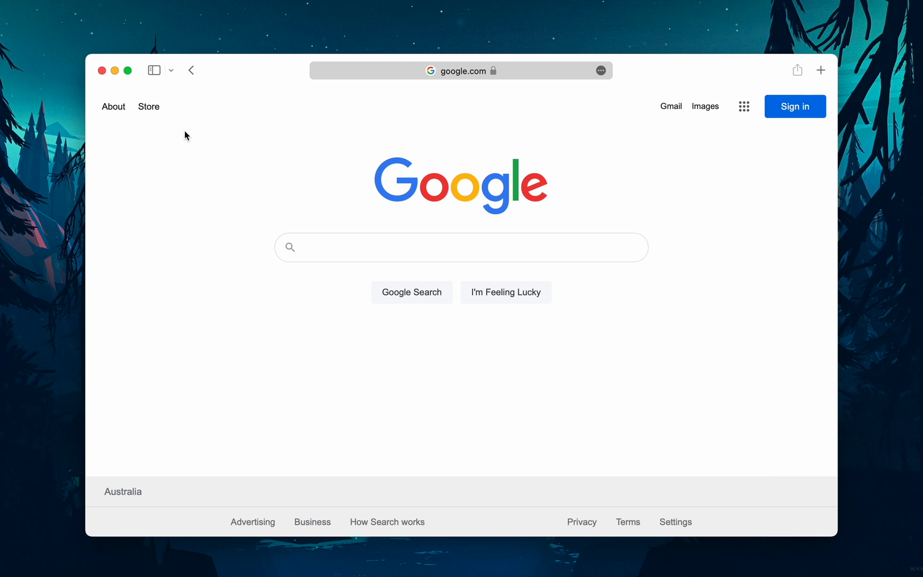
# Step: Search the exact phrase "rainbow puppies", highlight its Instagram matches, then return home
pyautogui.write('"')
pyautogui.write('rainbow pup')
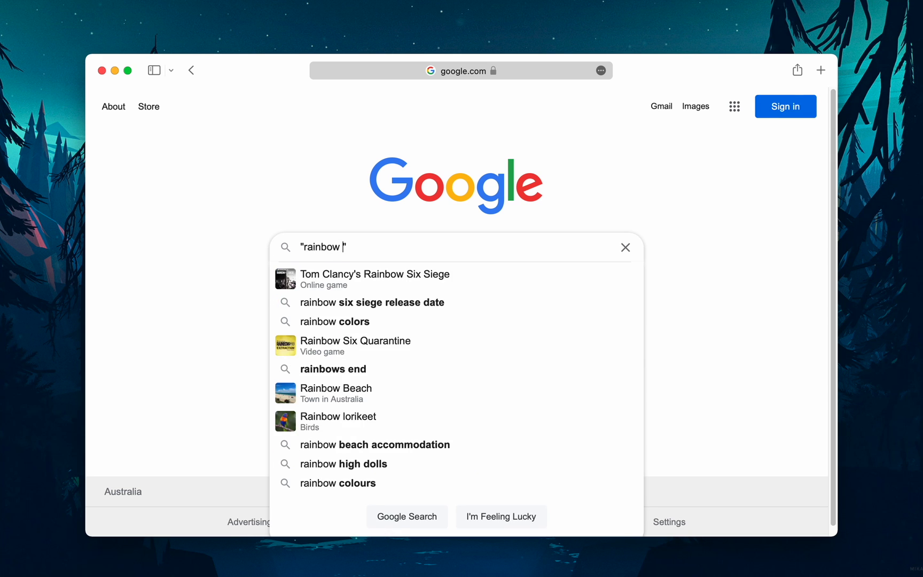
pyautogui.write('pies')
pyautogui.press('Return')
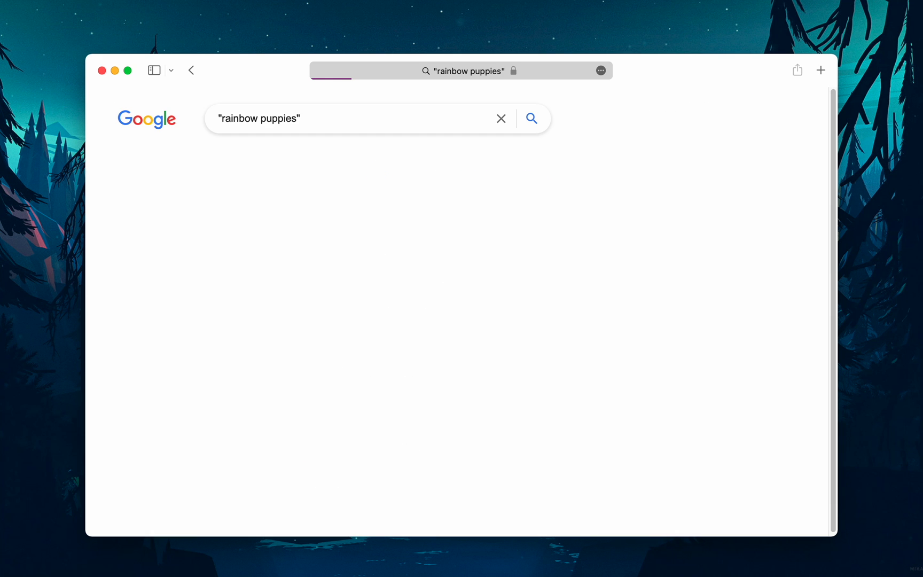
pyautogui.scroll(-10, 378, 299)
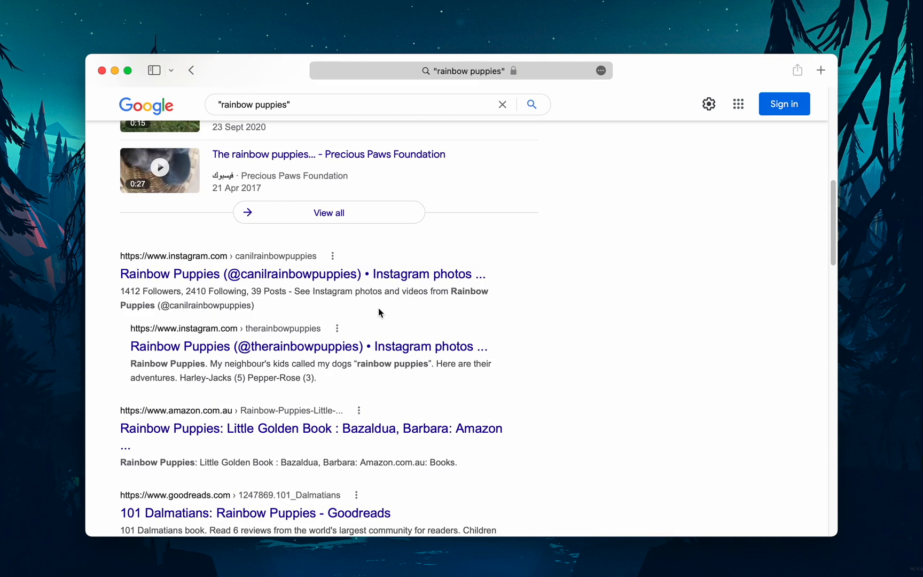
pyautogui.moveTo(452, 292); pyautogui.dragTo(147, 308)
pyautogui.moveTo(132, 364); pyautogui.dragTo(205, 363)
pyautogui.click(136, 99)
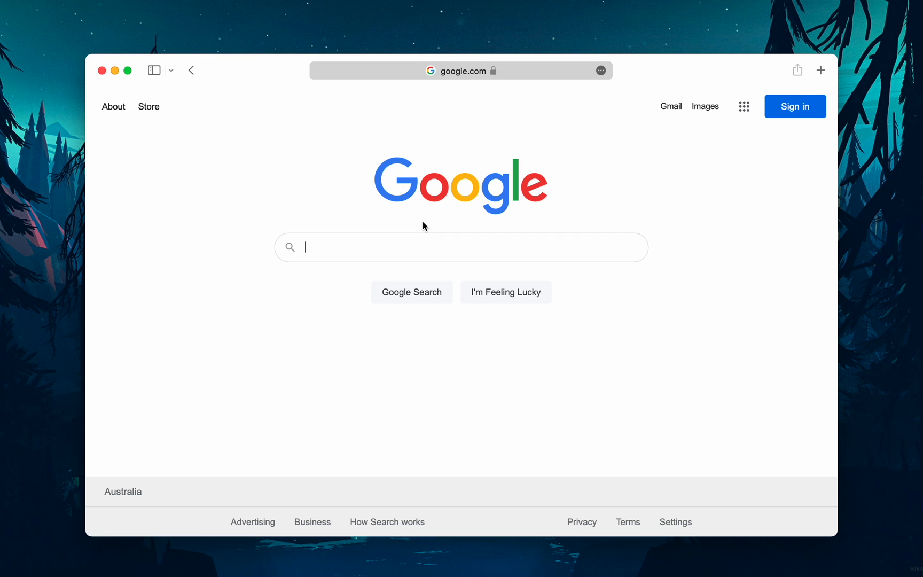
# Step: Search top spices and pick out Turmeric in a result snippet
pyautogui.write('top spices')
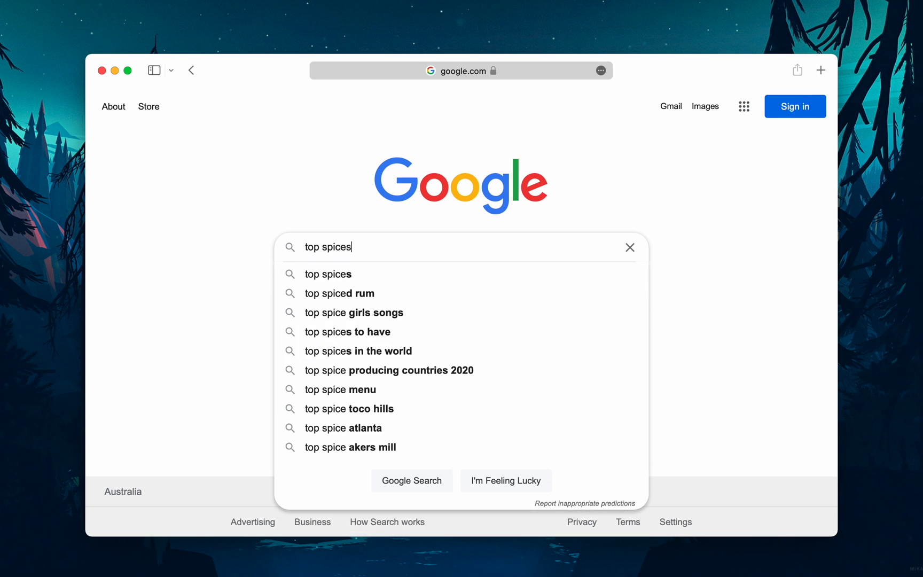
pyautogui.press('Return')
pyautogui.scroll(-7, 338, 289)
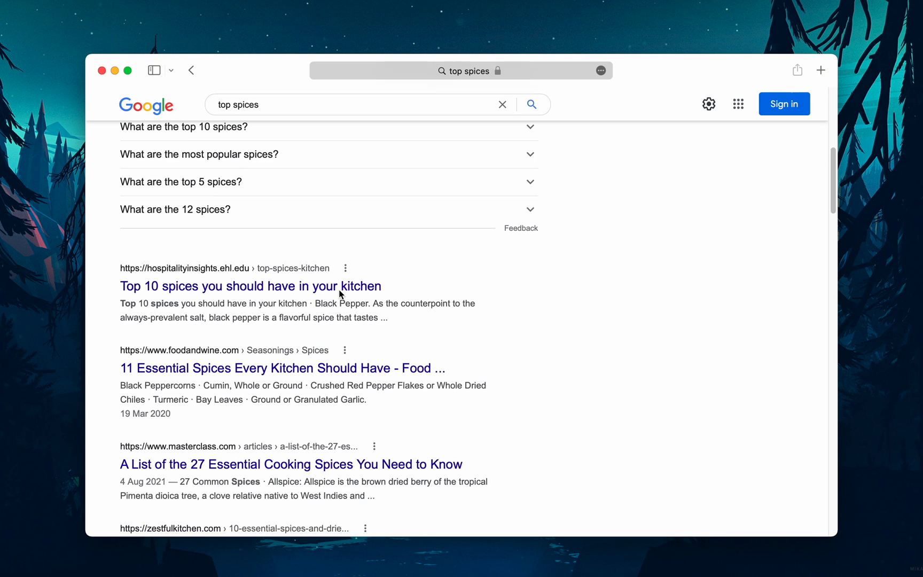
pyautogui.scroll(-2, 198, 323)
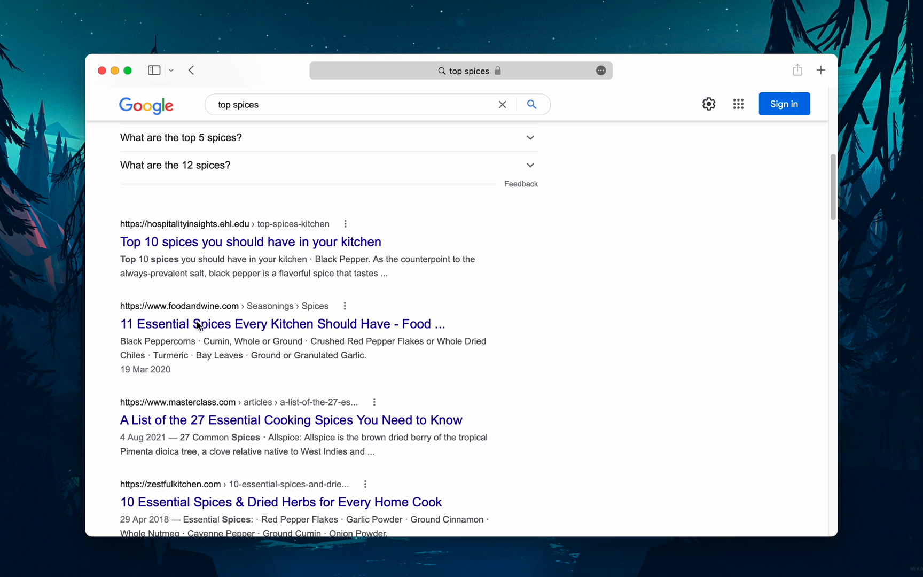
pyautogui.doubleClick(165, 358)
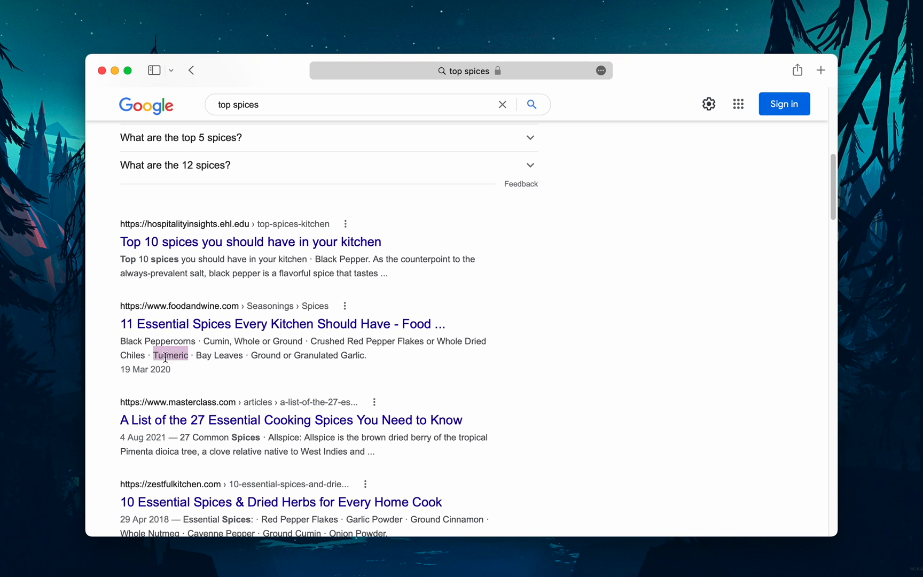
# Step: Rerun the query as top spices -turmeric, then return to the homepage
pyautogui.click(272, 106)
pyautogui.write('-')
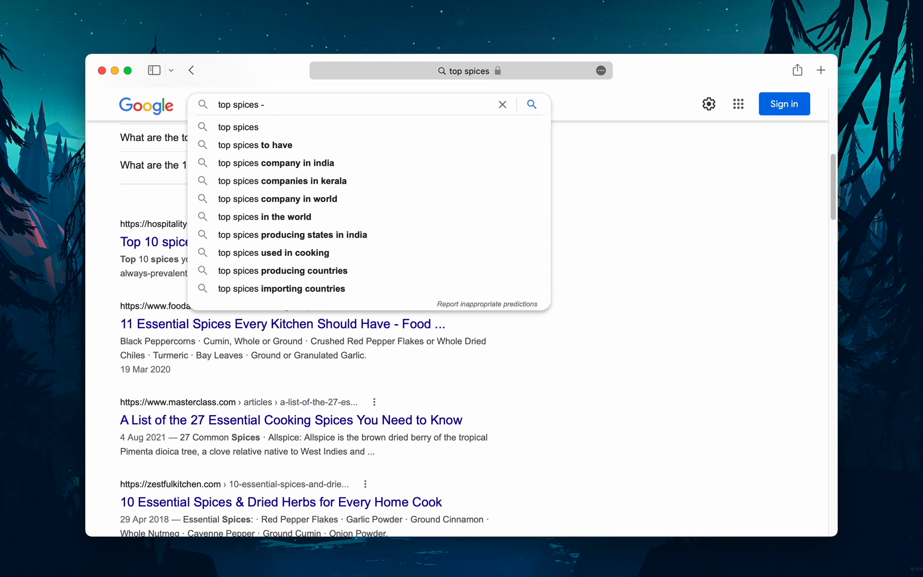
pyautogui.write('turmeric')
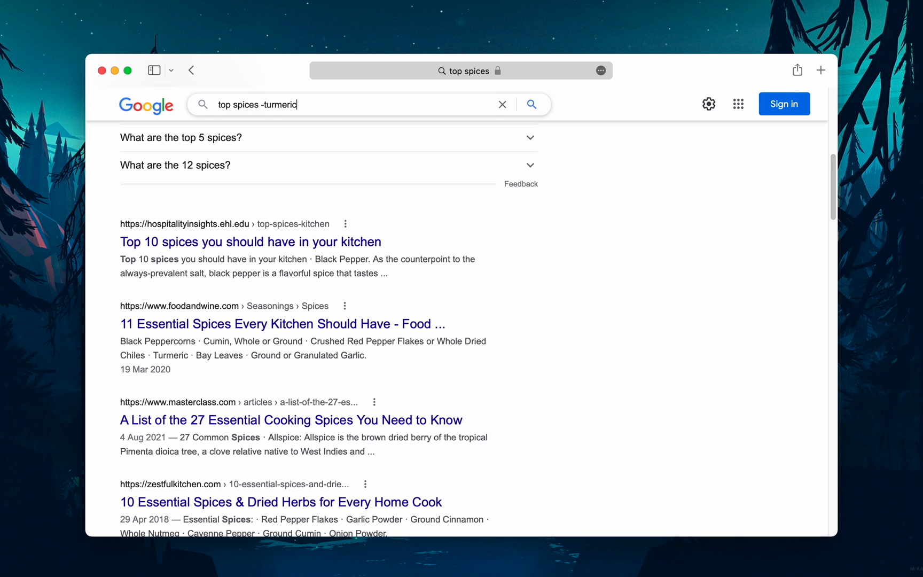
pyautogui.press('Return')
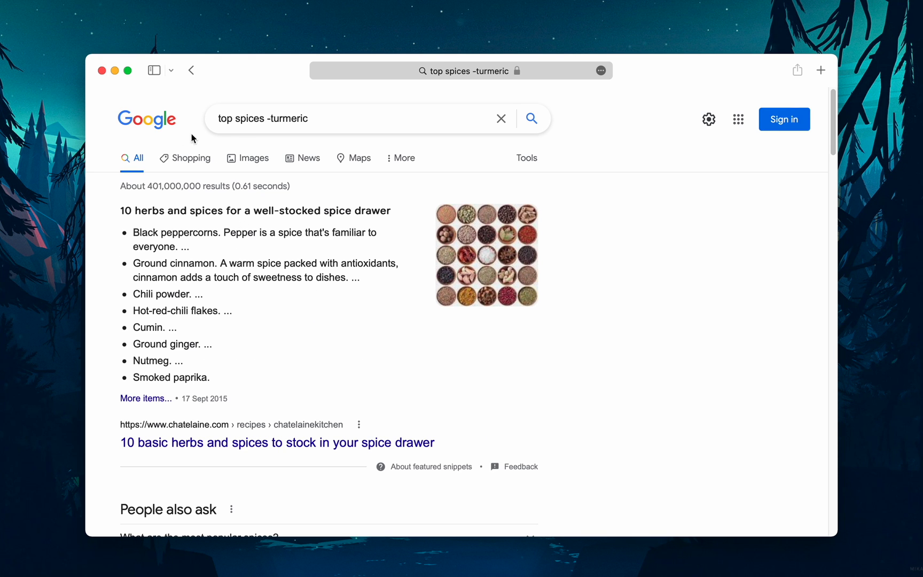
pyautogui.click(158, 125)
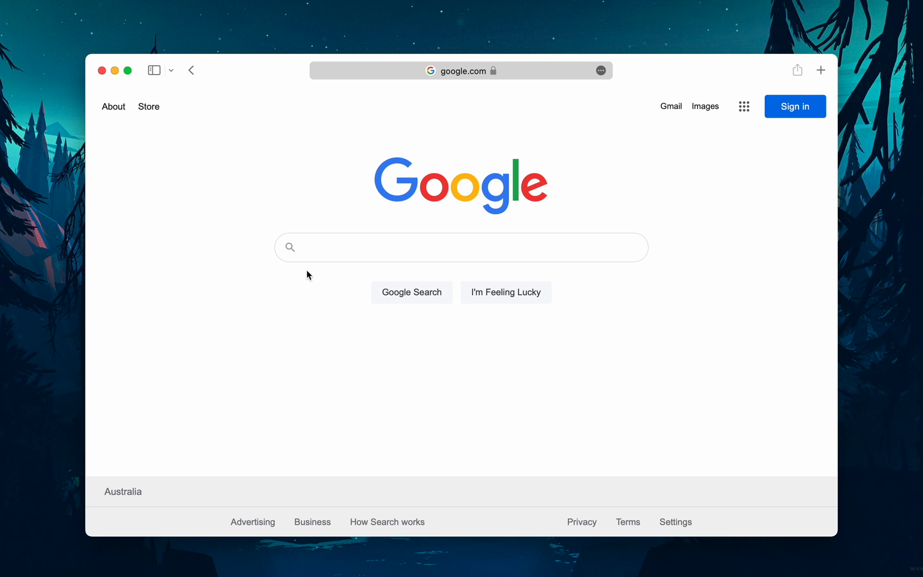
# Step: Search gold site:wikipedia.com to limit results to Wikipedia, then return to the homepage
pyautogui.write('gold')
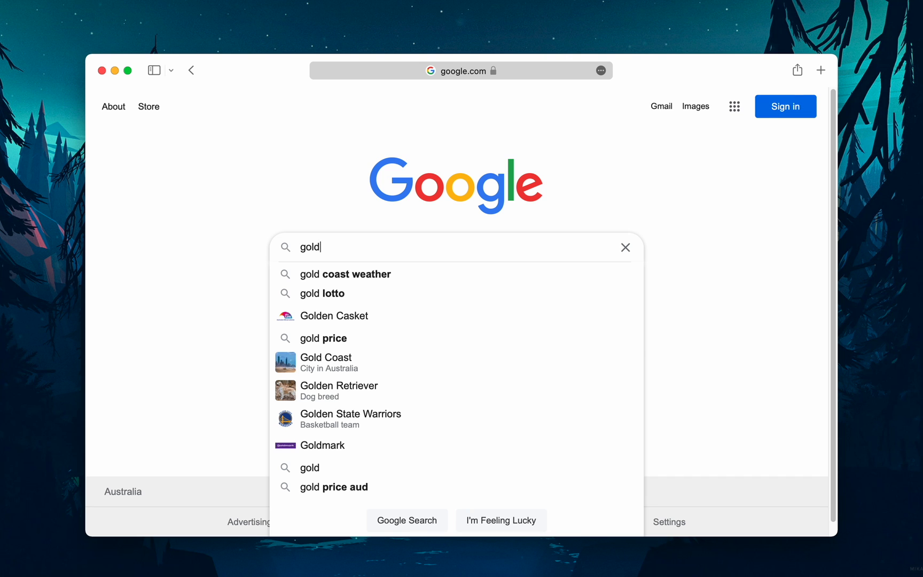
pyautogui.write('site:wi')
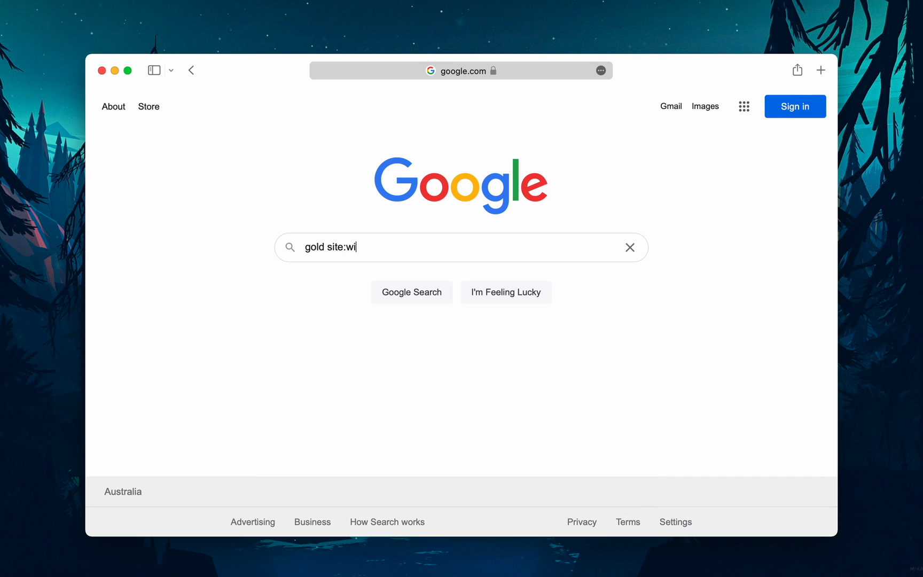
pyautogui.write('kipedia.com')
pyautogui.press('Return')
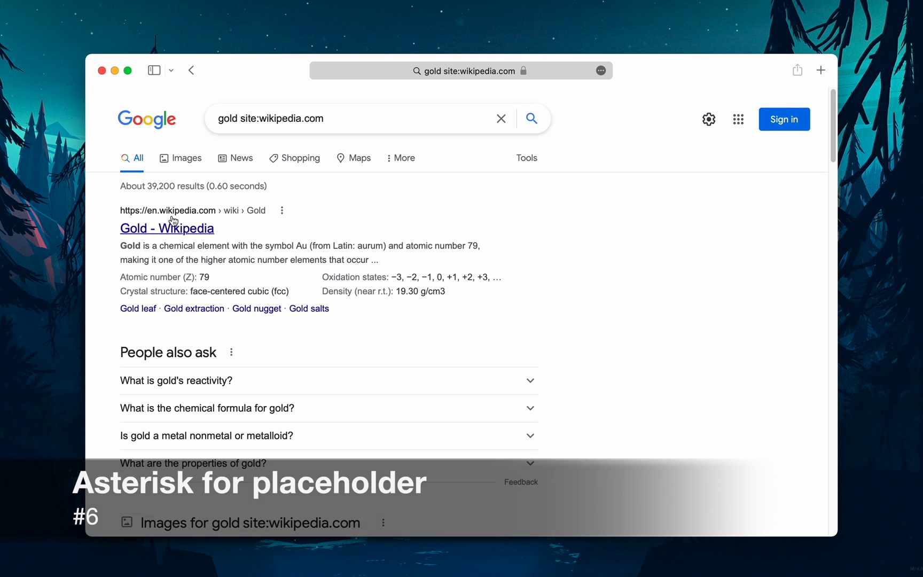
pyautogui.click(165, 122)
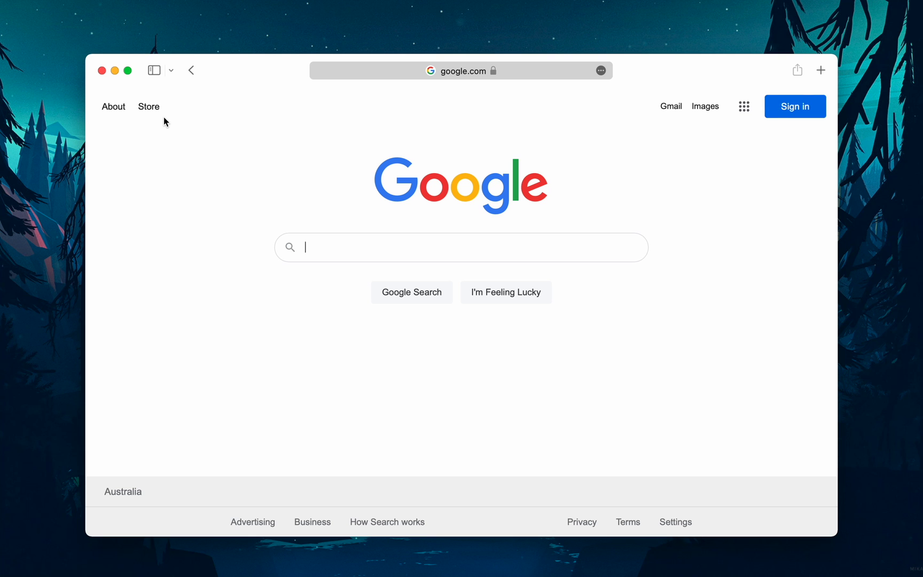
# Step: Search the wildcard query come * right now * me, scroll the results, then return home
pyautogui.write('come ')
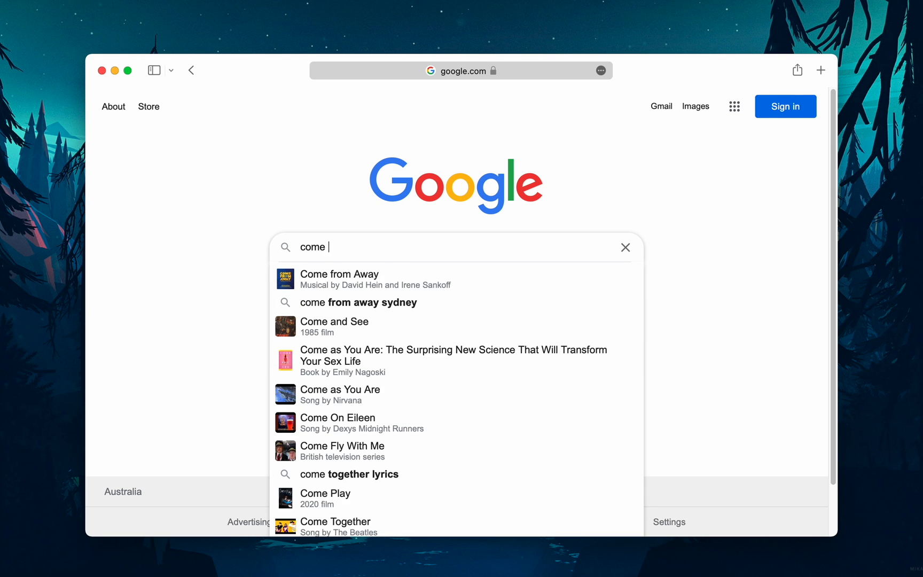
pyautogui.write('* right now ')
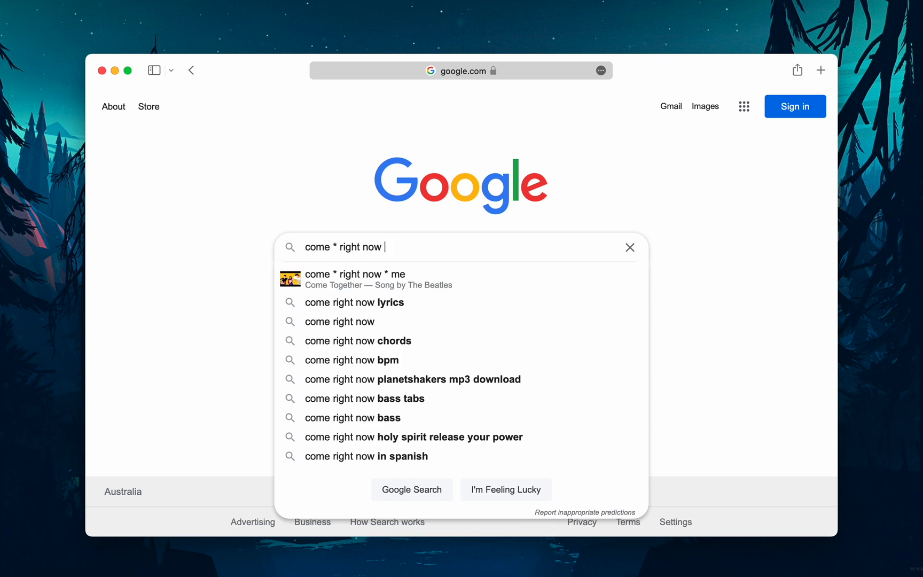
pyautogui.write('* me')
pyautogui.press('Return')
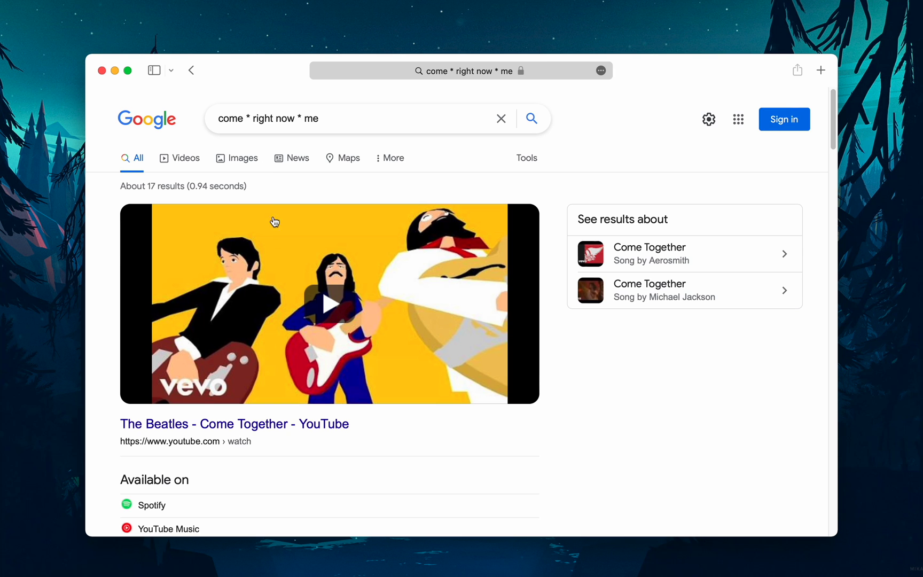
pyautogui.scroll(-10, 278, 257)
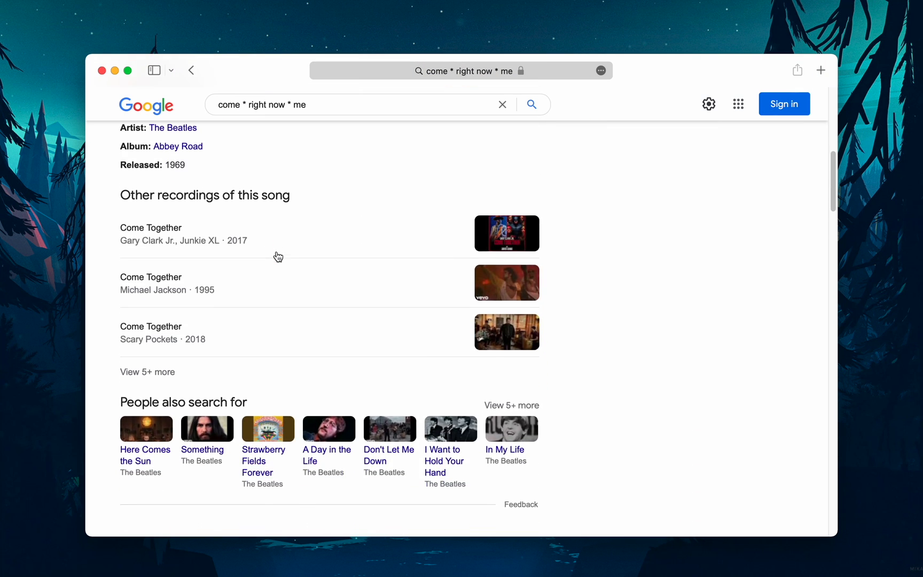
pyautogui.scroll(-7, 278, 257)
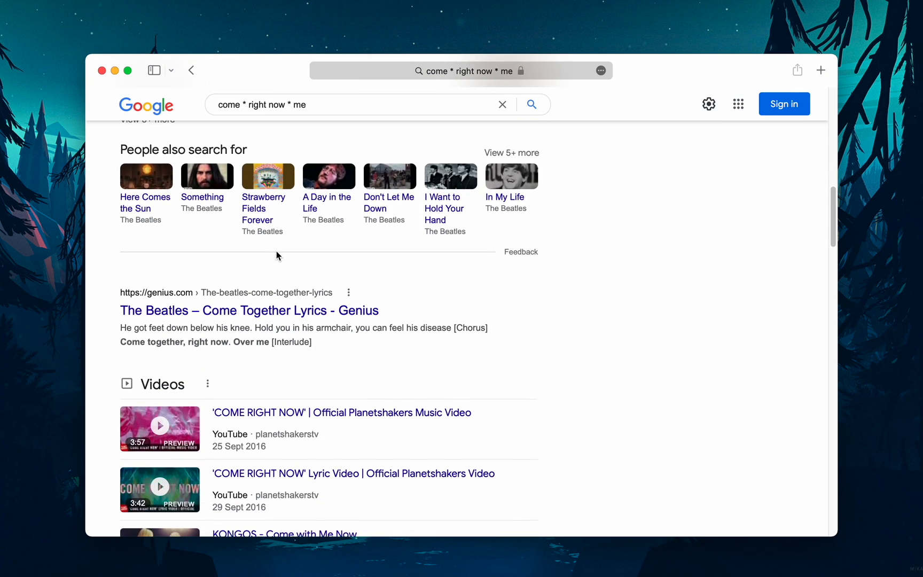
pyautogui.scroll(-9, 277, 255)
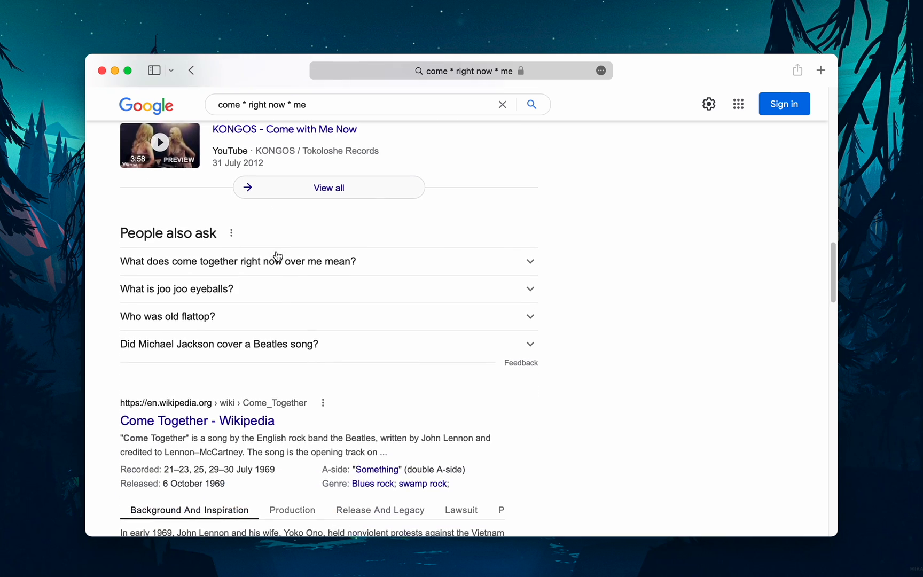
pyautogui.click(170, 109)
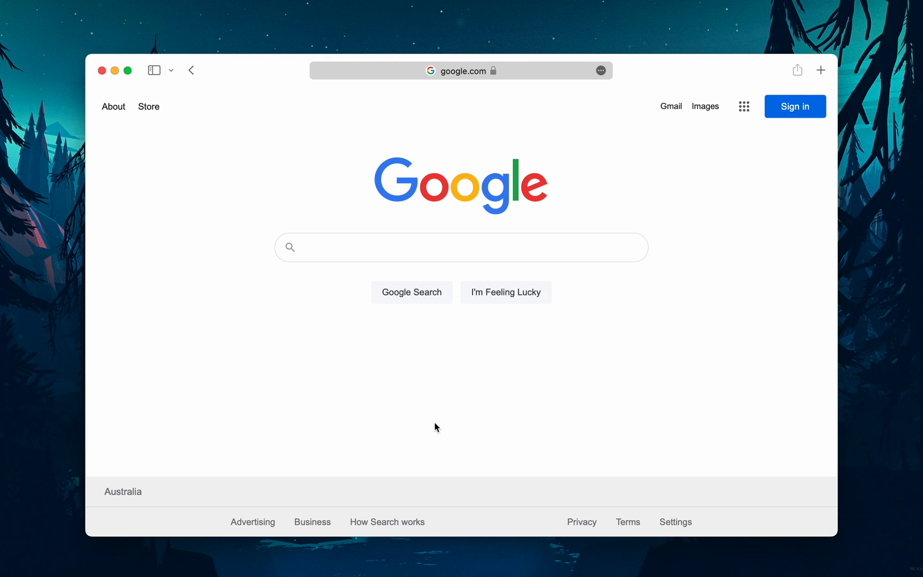